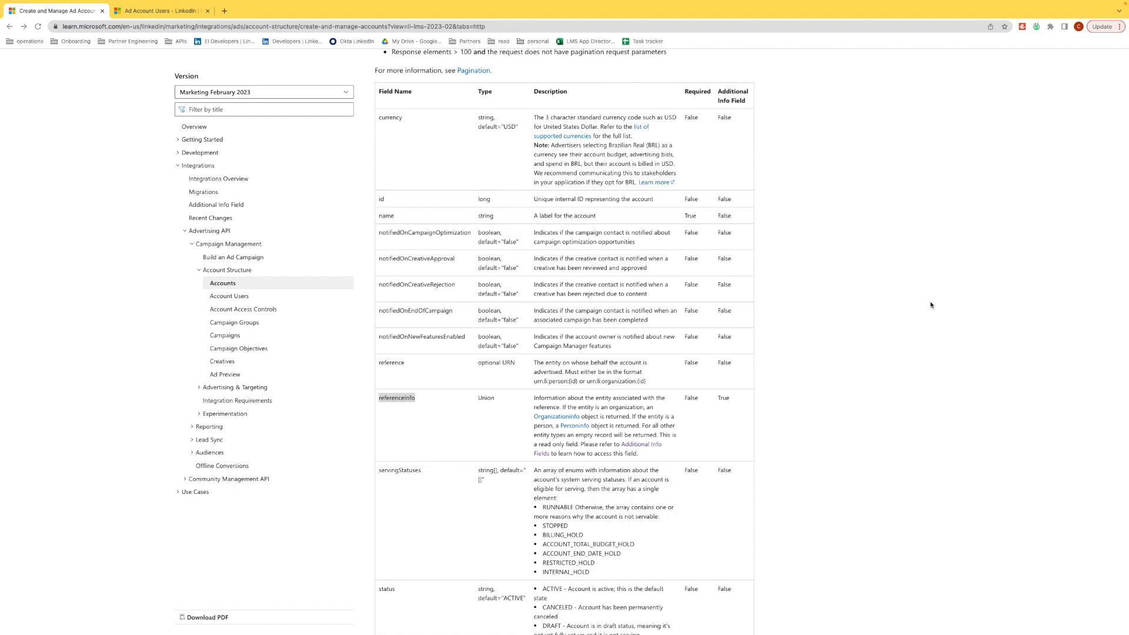
Deselect the referenceInfo field name in the ad account fields table.
click(727, 93)
double_click(727, 90)
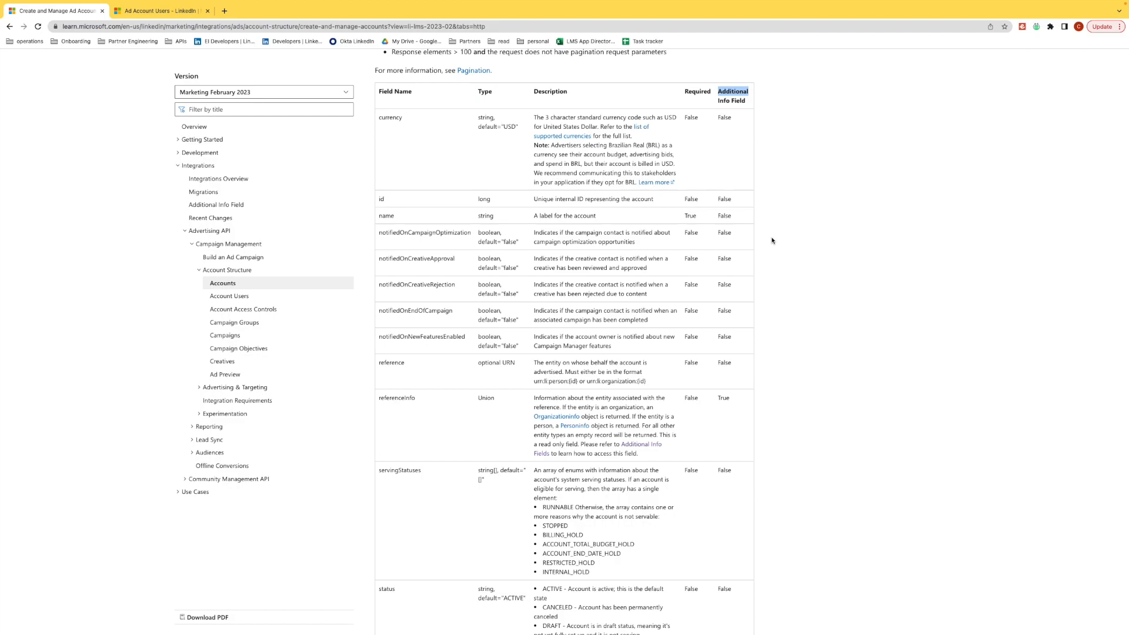
double_click(389, 398)
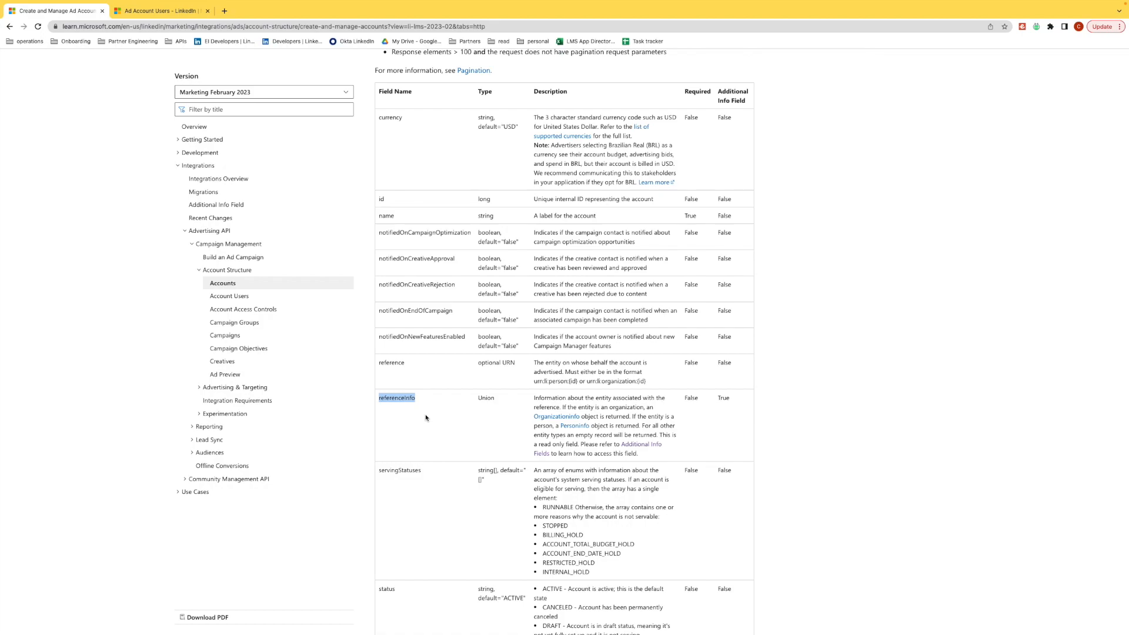
double_click(390, 361)
scroll(412, 434, down, 1)
scroll(412, 433, up, 1)
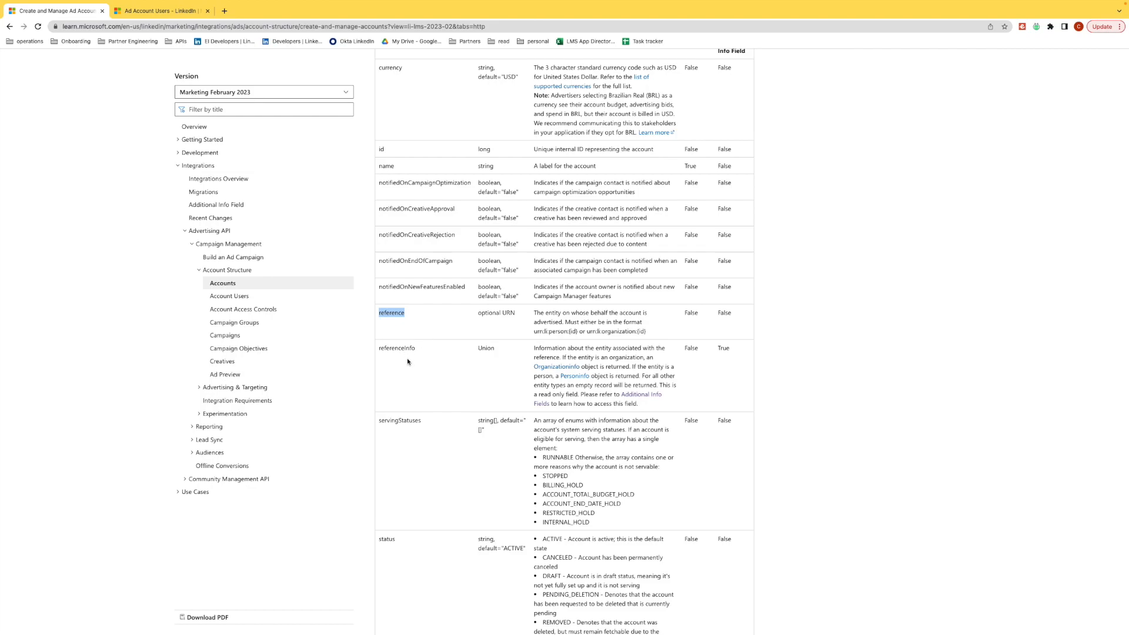
click(393, 315)
double_click(392, 316)
double_click(395, 349)
key(super+Tab)
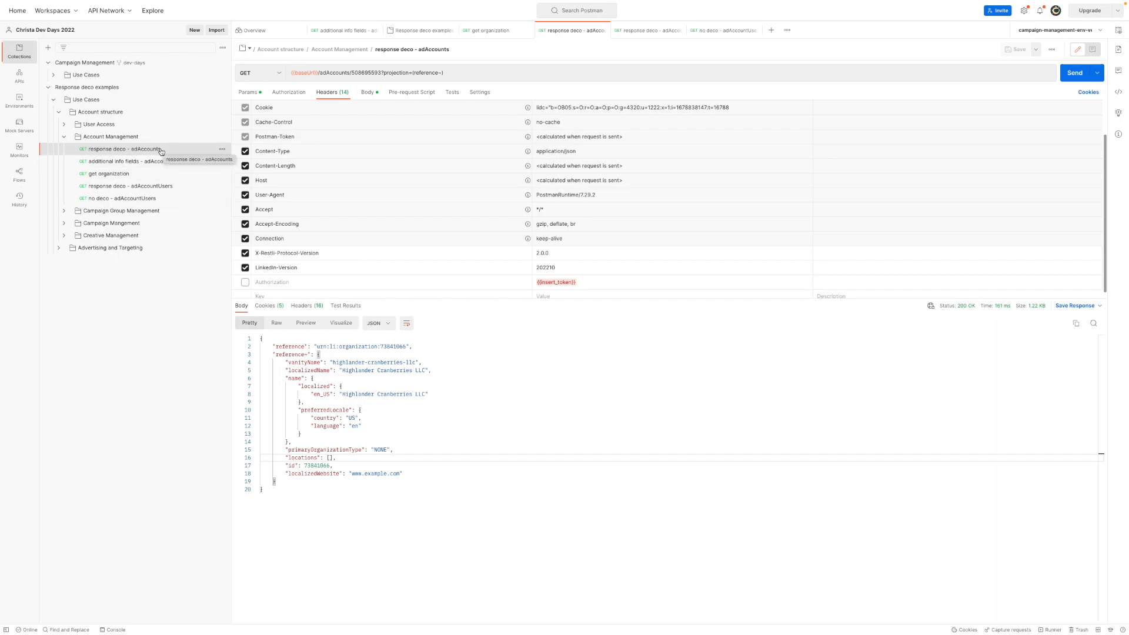
Browse the Account Management requests and note the response deco adAccounts LinkedIn-Version 202210.
click(126, 161)
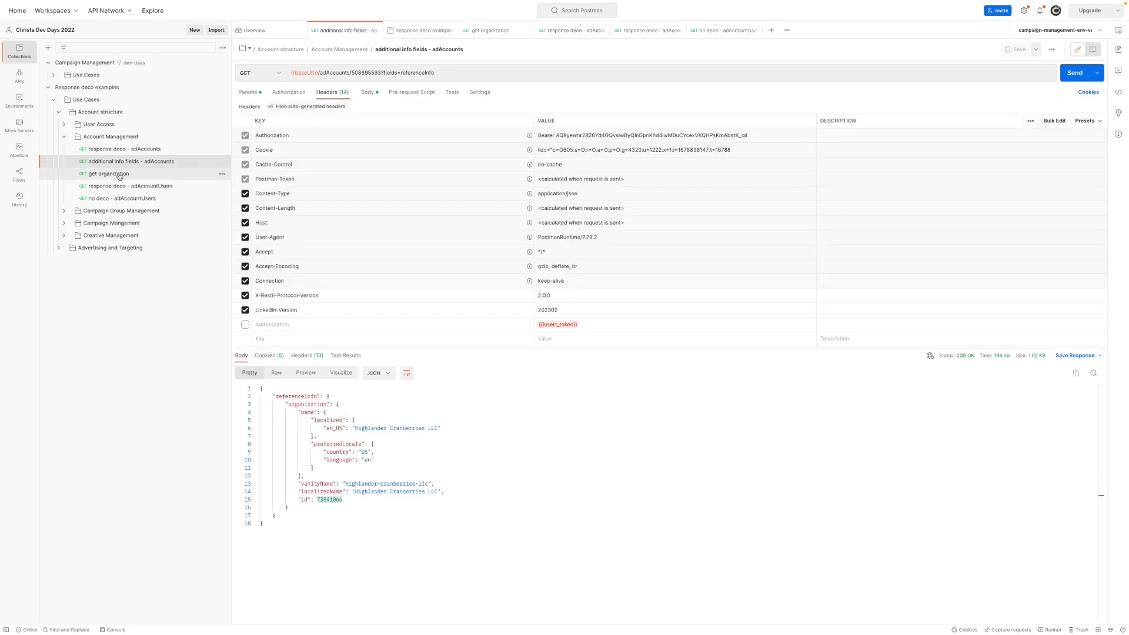
click(122, 173)
click(125, 150)
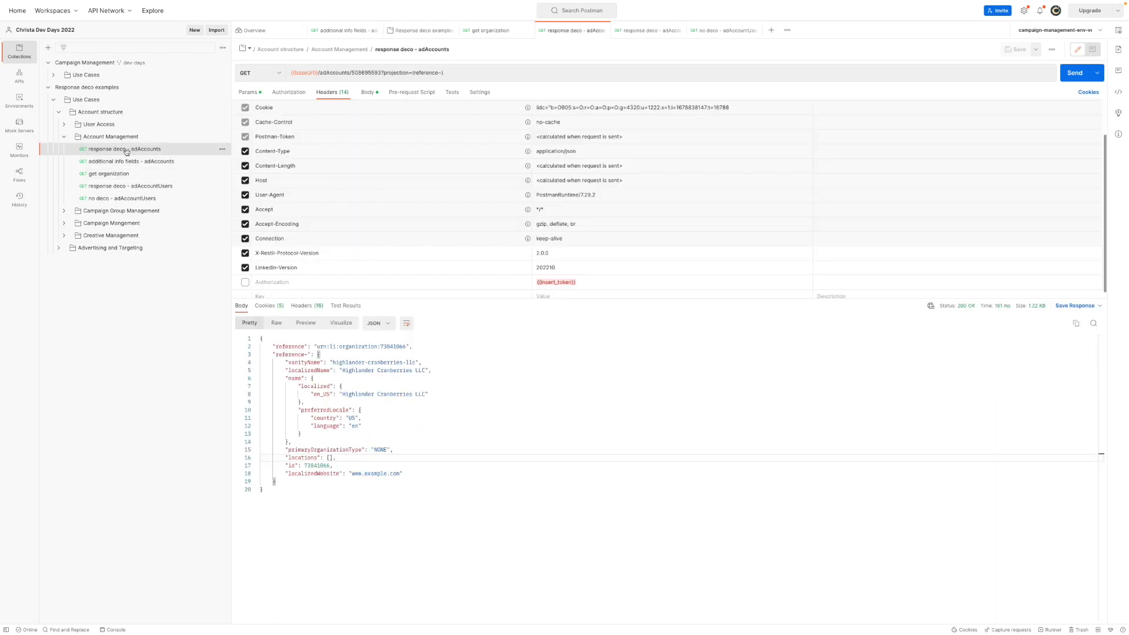
double_click(549, 266)
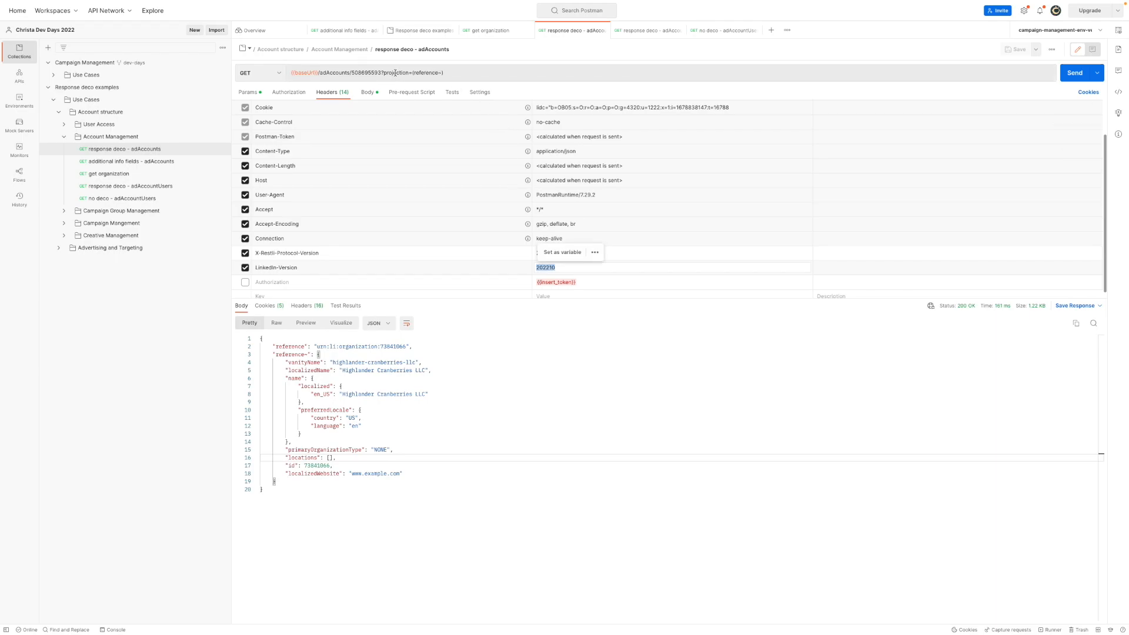
Examine the projection parameter and reference~ decoration in the response deco adAccounts URL.
click(395, 72)
double_click(394, 73)
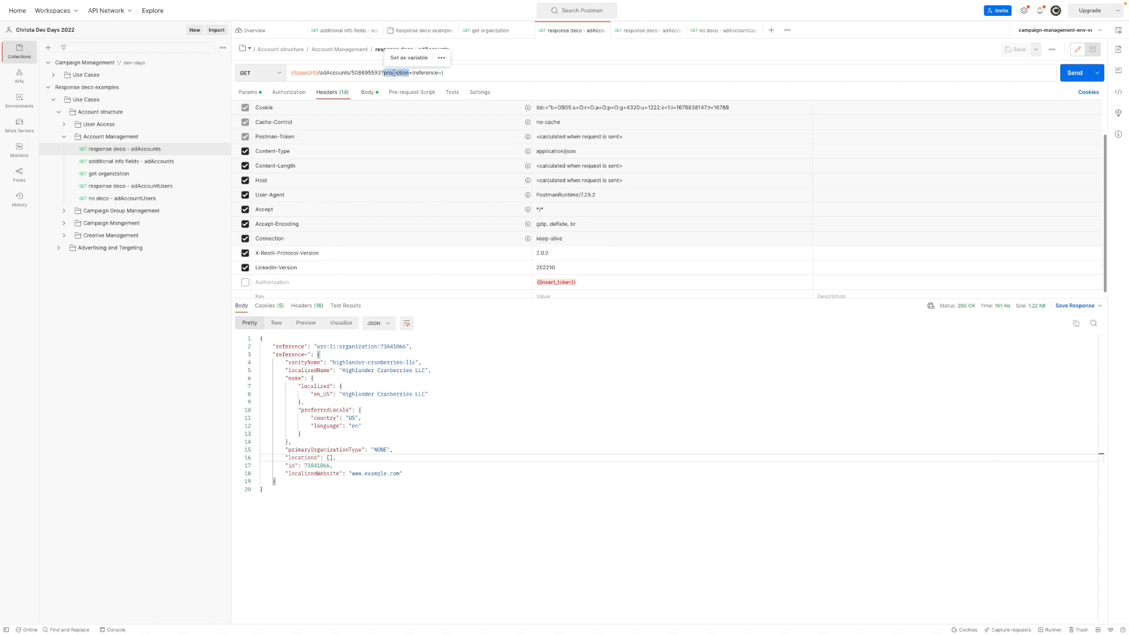
click(438, 72)
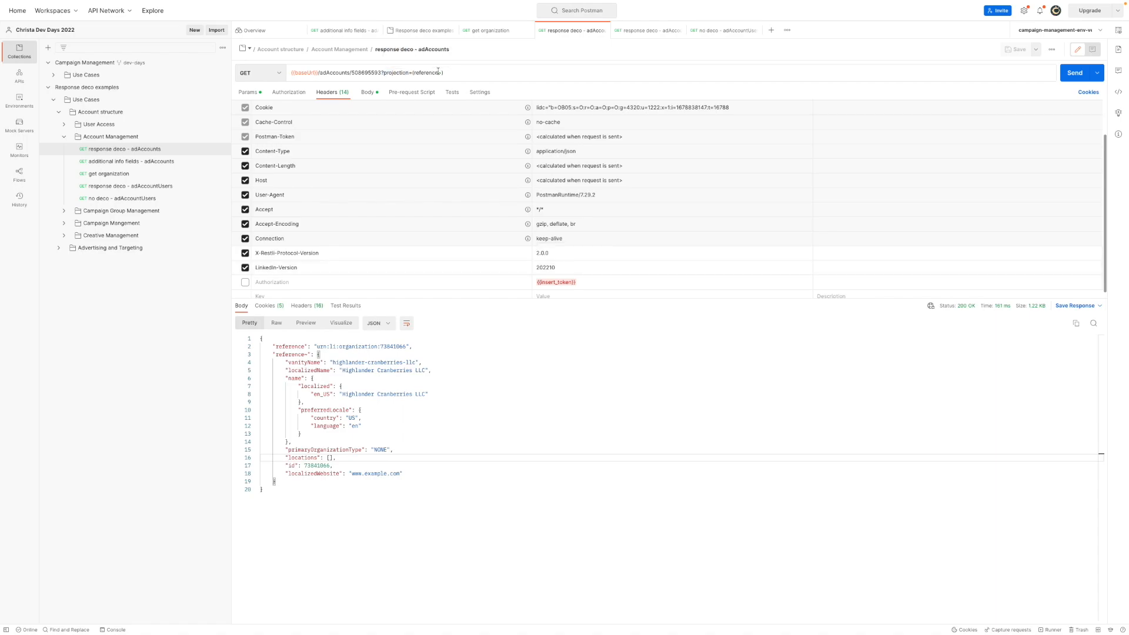
double_click(440, 71)
Highlight the decorated reference~ organization object in the response, then move to additional info fields - adAccounts.
double_click(363, 347)
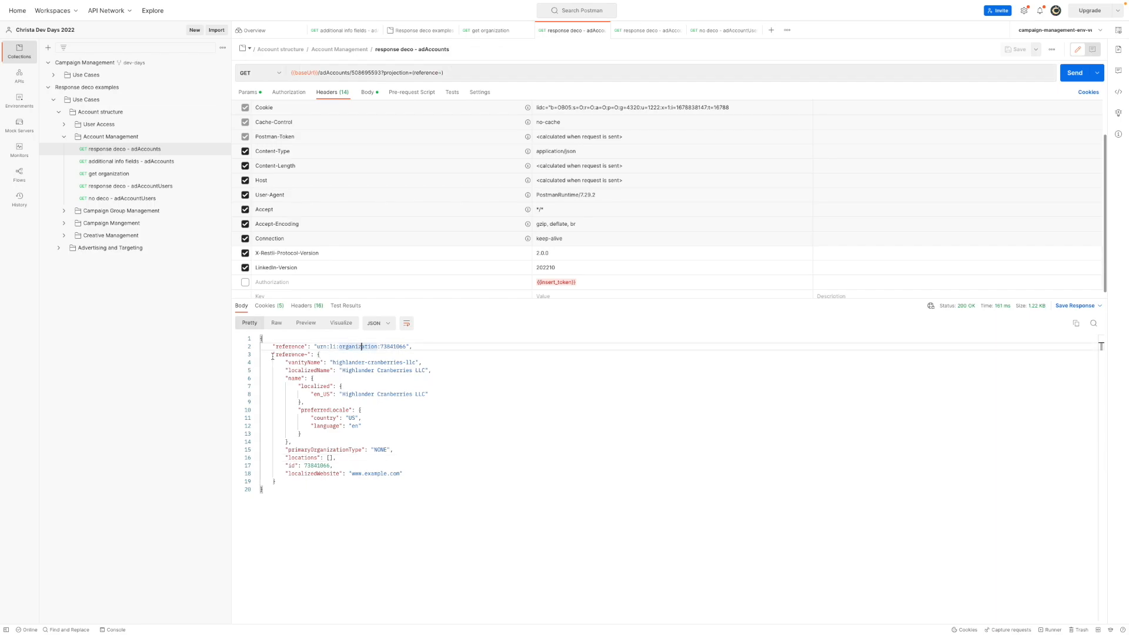
drag(273, 354, 276, 482)
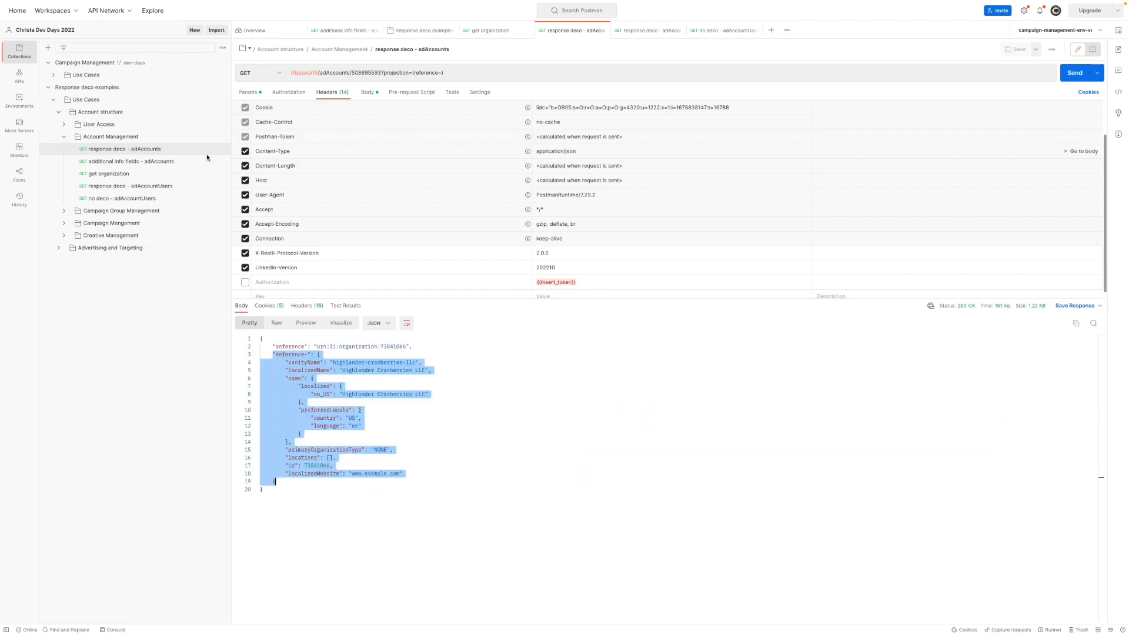
click(131, 161)
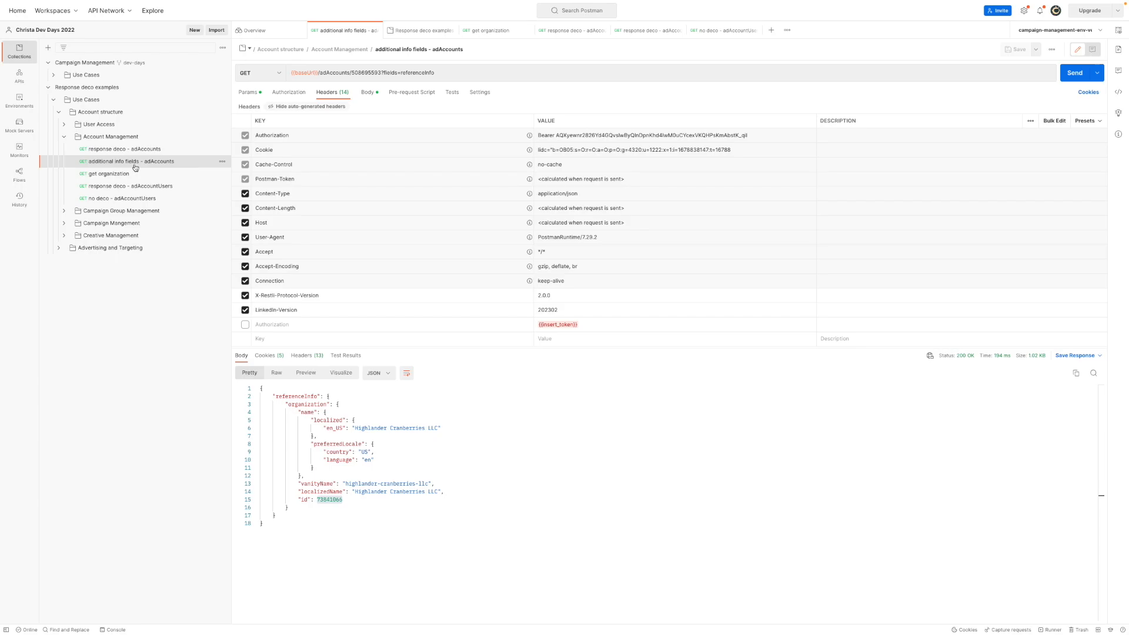
Examine the fields=referenceInfo URL parameter and the referenceInfo organization object in the response.
double_click(417, 72)
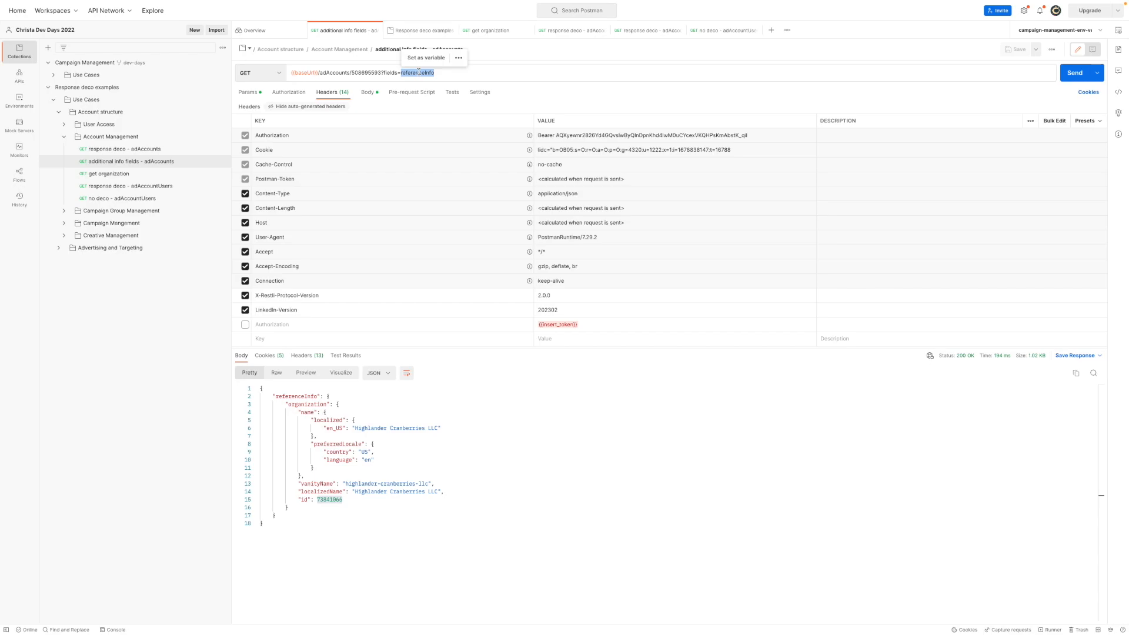
double_click(391, 72)
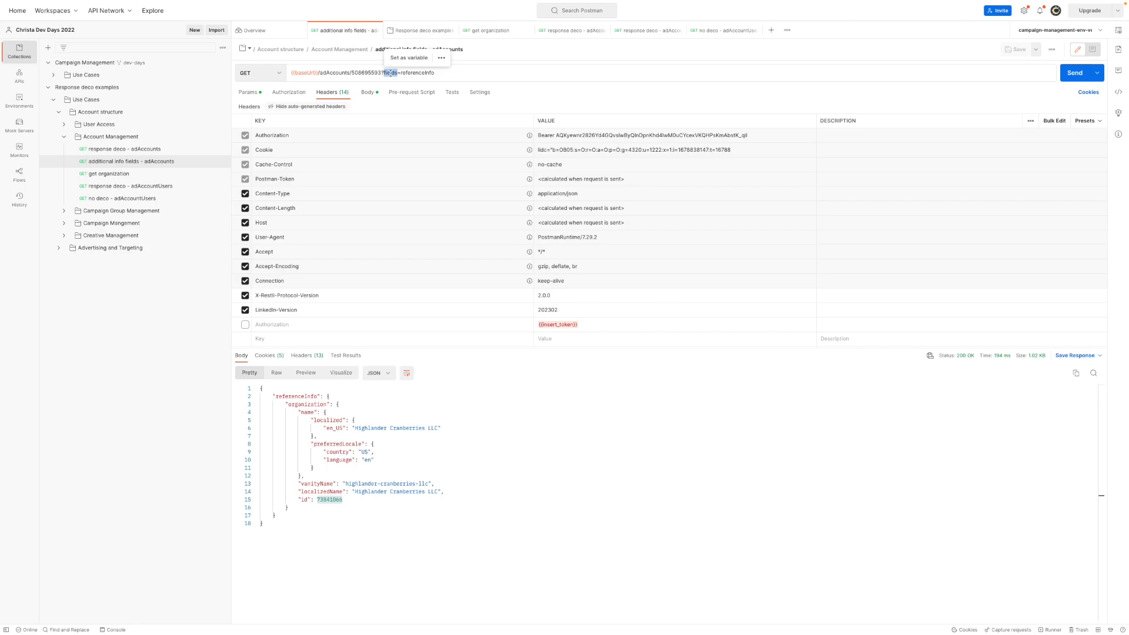
double_click(411, 72)
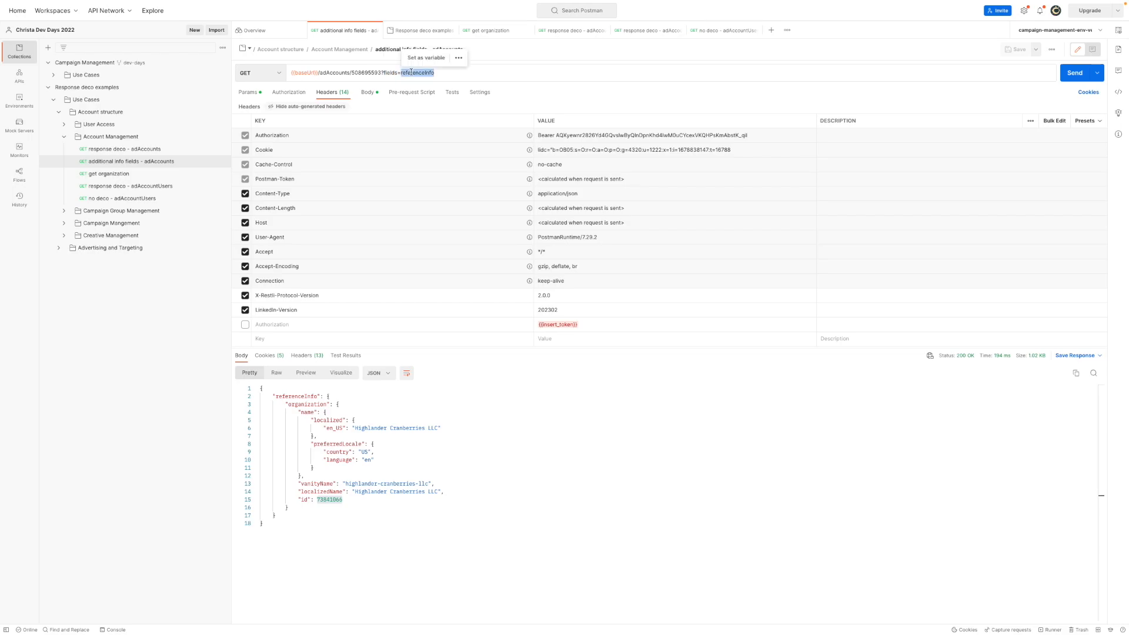
click(328, 403)
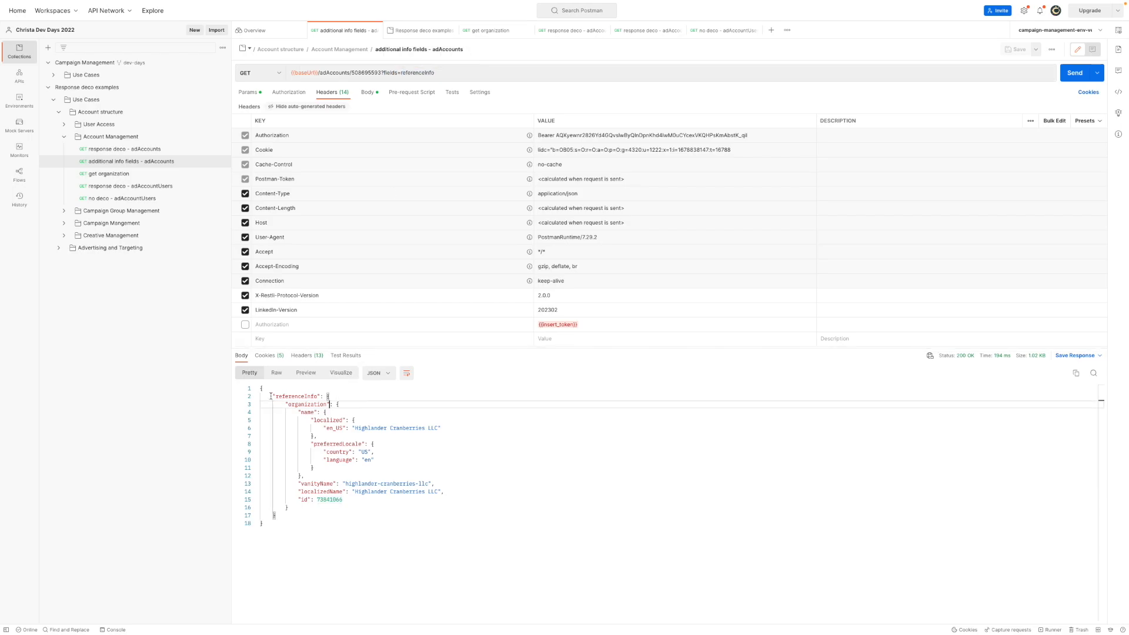
drag(266, 394, 339, 523)
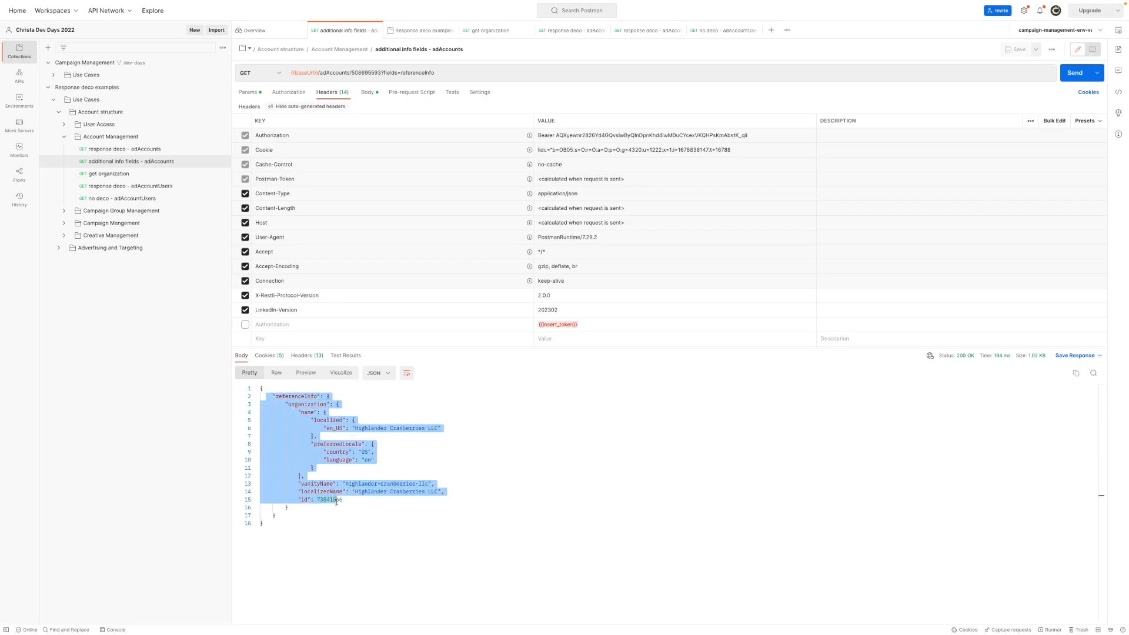
double_click(307, 403)
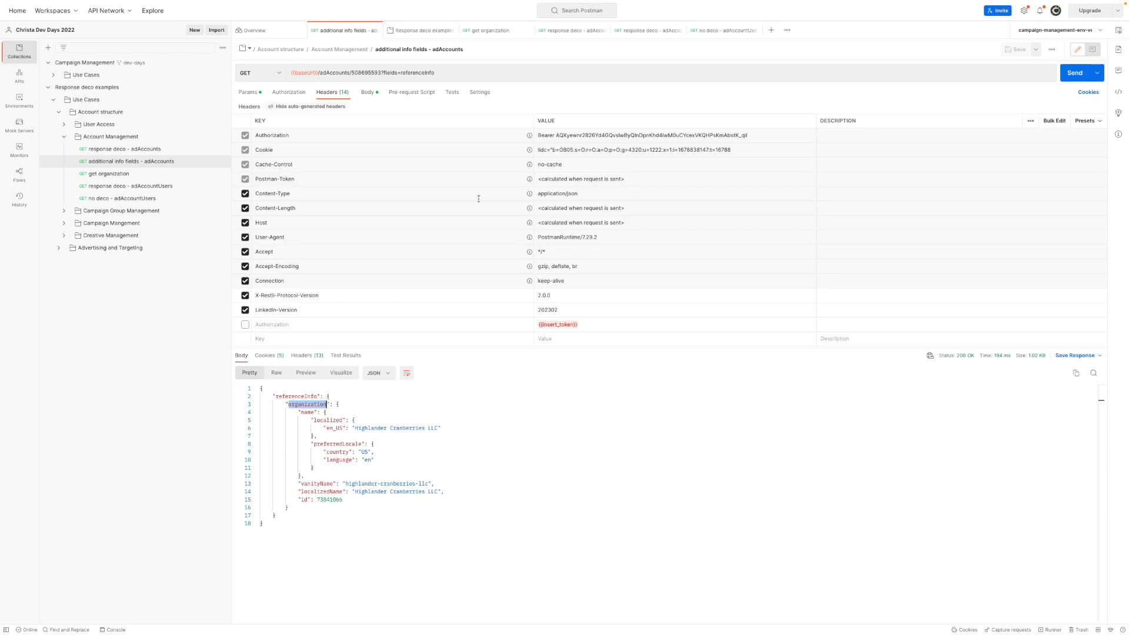
Edit the URL after referenceInfo and resend the adAccounts request.
double_click(417, 72)
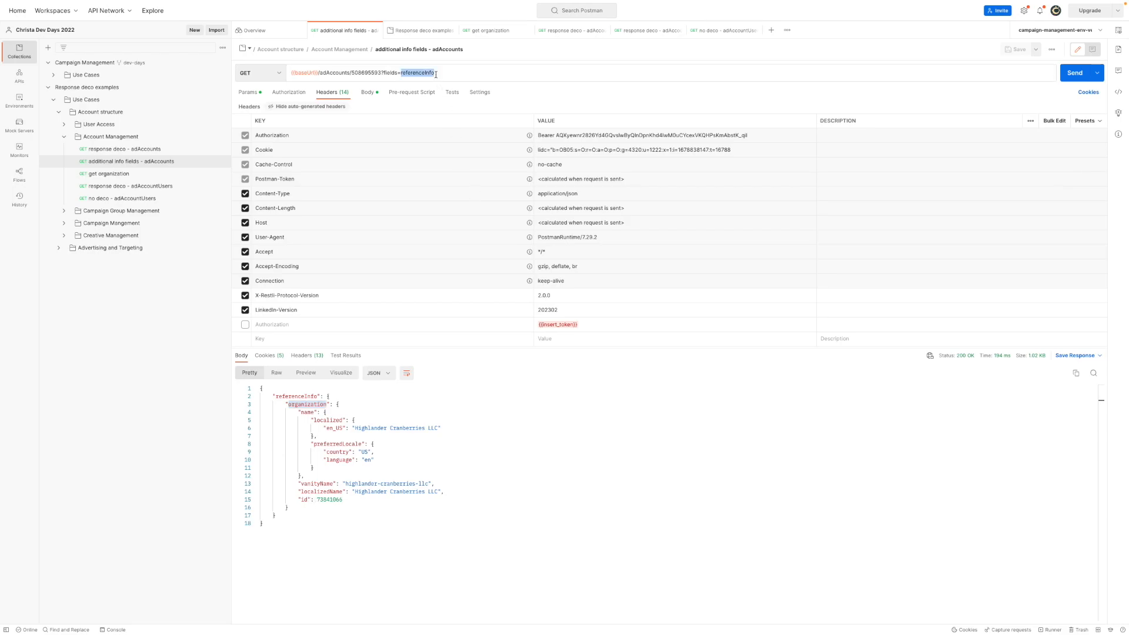
click(435, 73)
text(,refe)
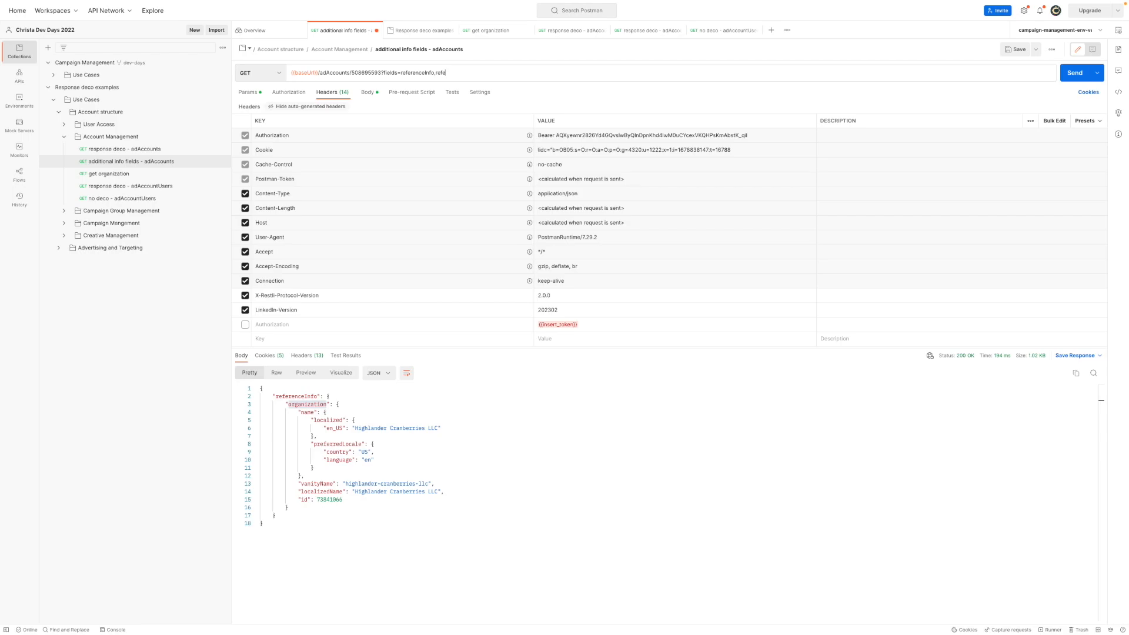
text(rence)
click(1075, 73)
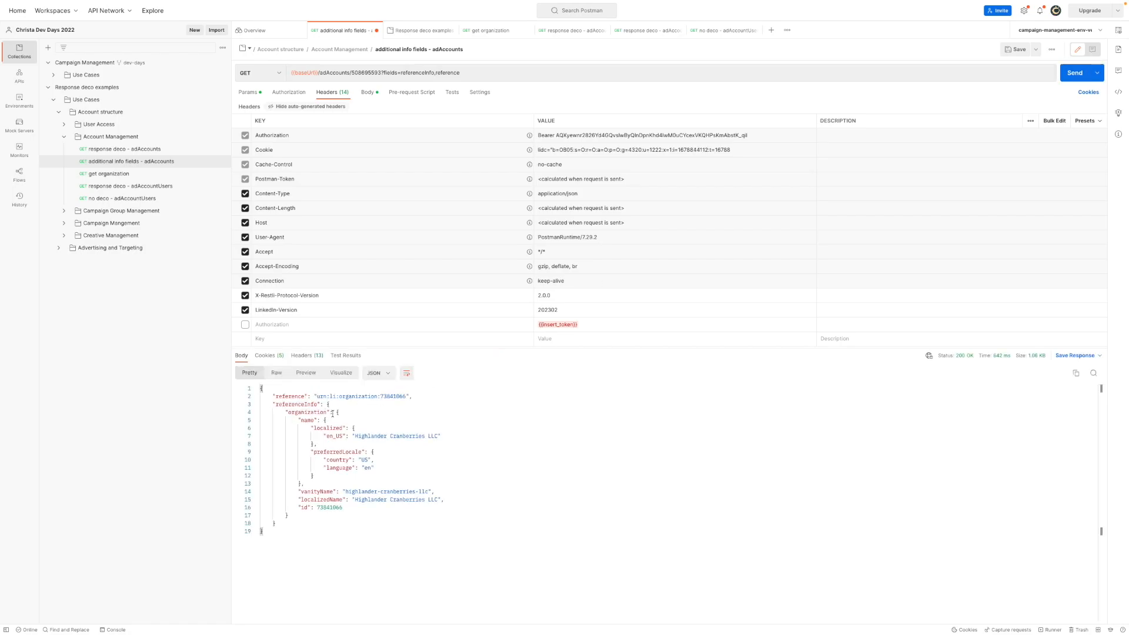
Compare the reference and reference~ fields of response deco with the referenceInfo field of additional info fields.
click(124, 149)
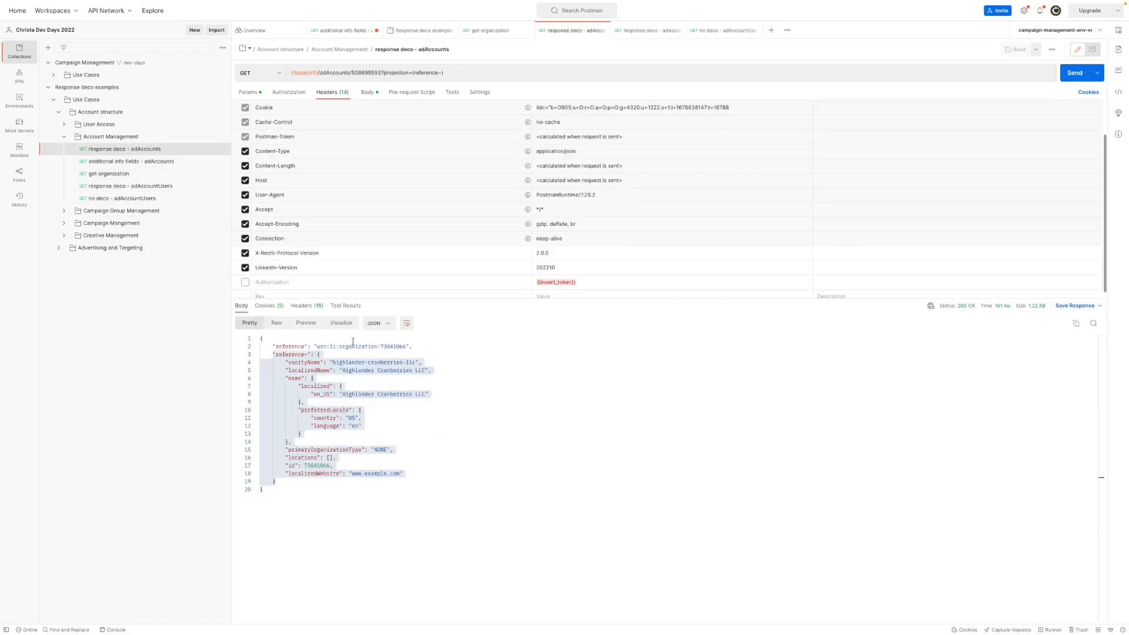
double_click(291, 346)
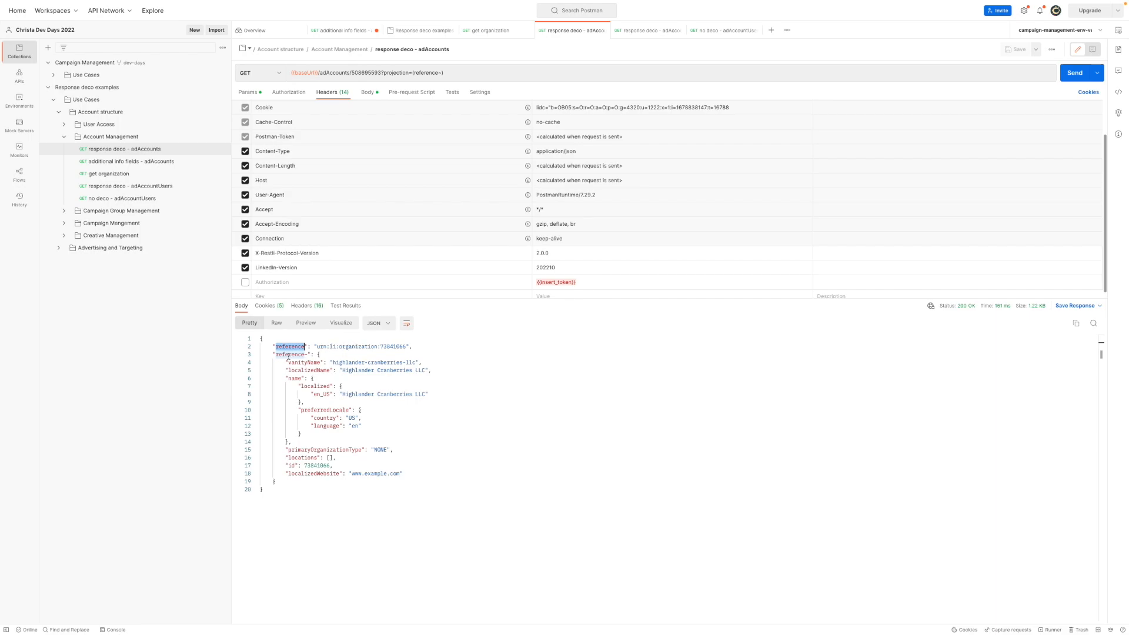
double_click(289, 354)
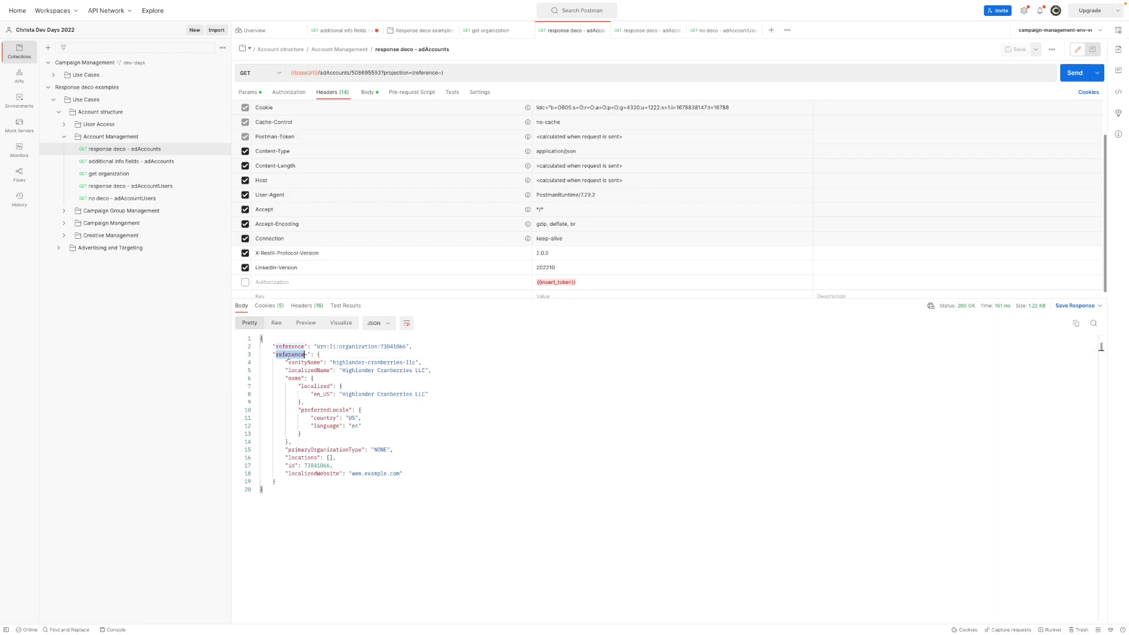
click(135, 161)
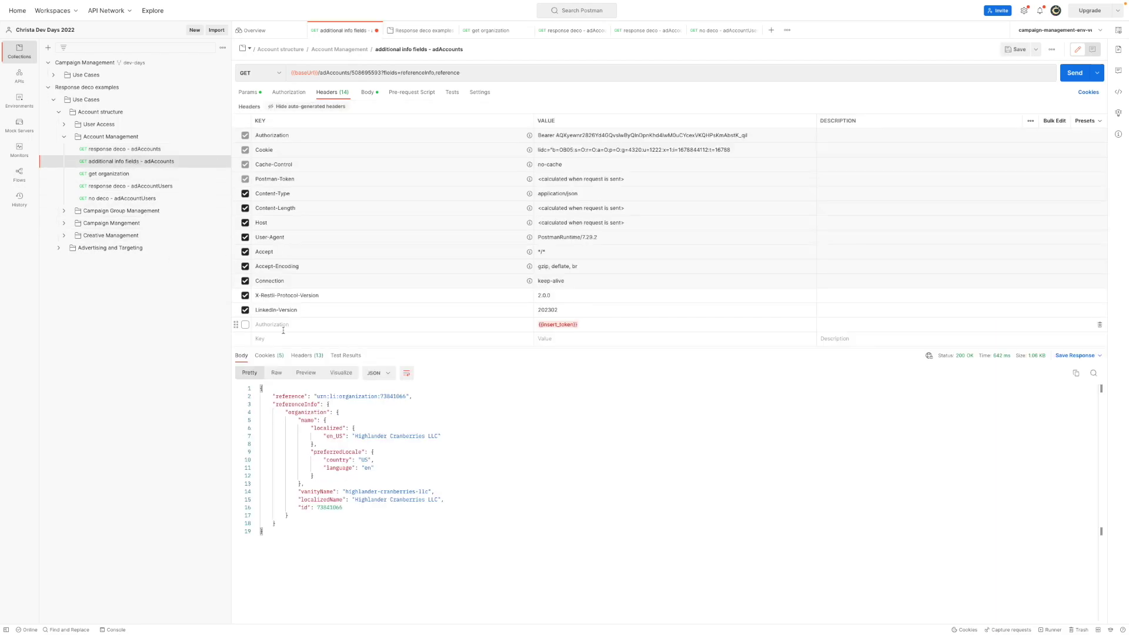
double_click(280, 405)
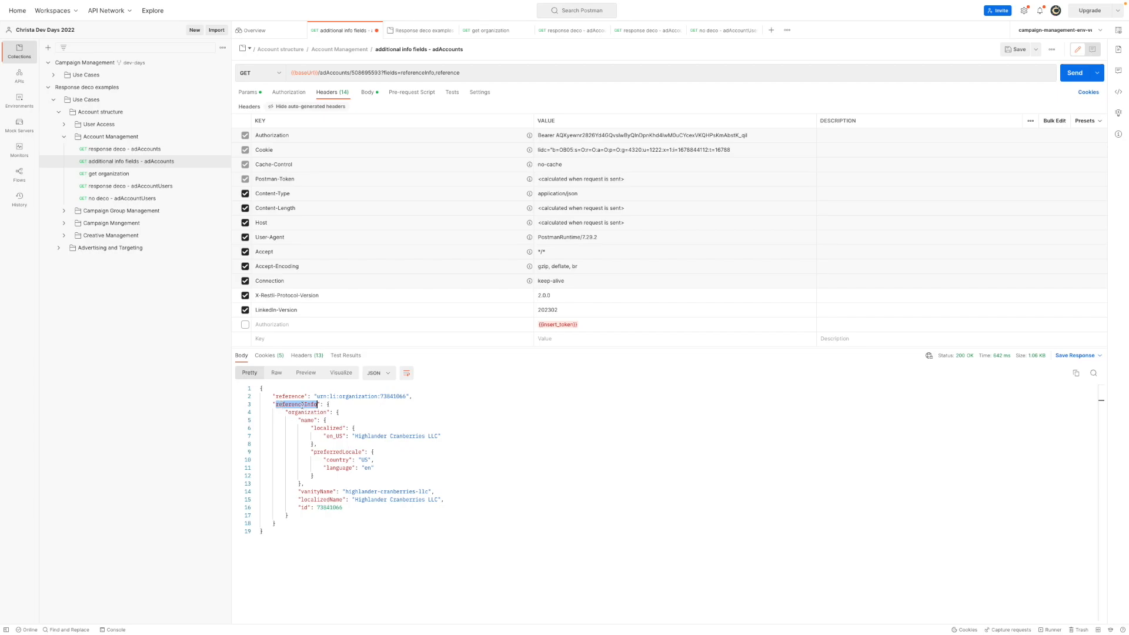
Highlight the organization block and its id 73841066, then move to the get organization request.
drag(286, 413, 316, 517)
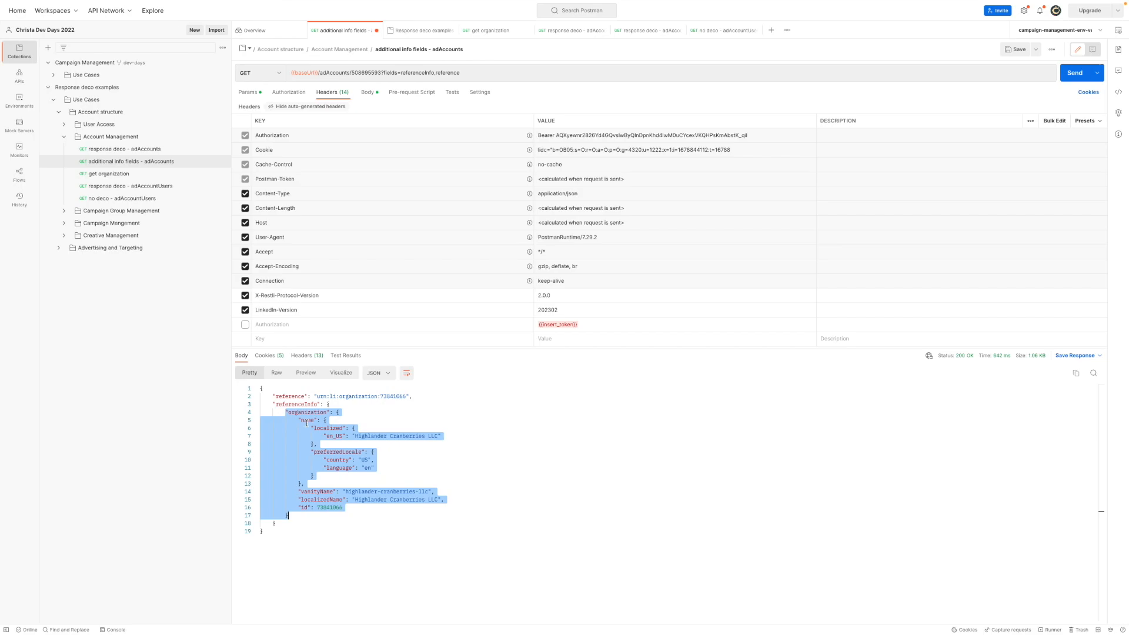
double_click(307, 412)
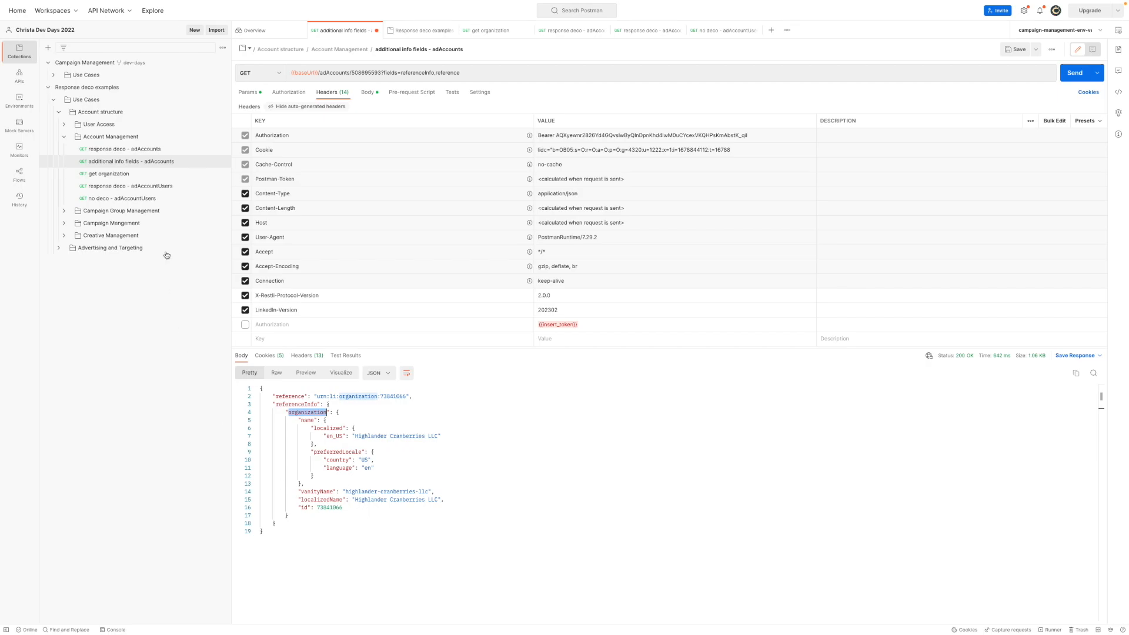
double_click(330, 508)
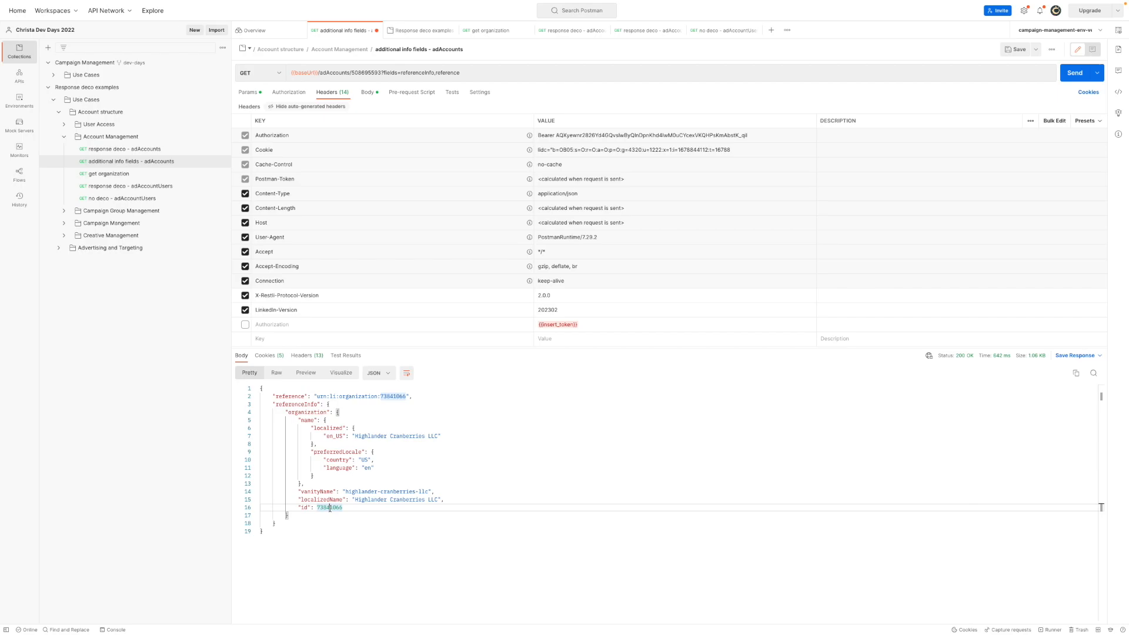
click(108, 174)
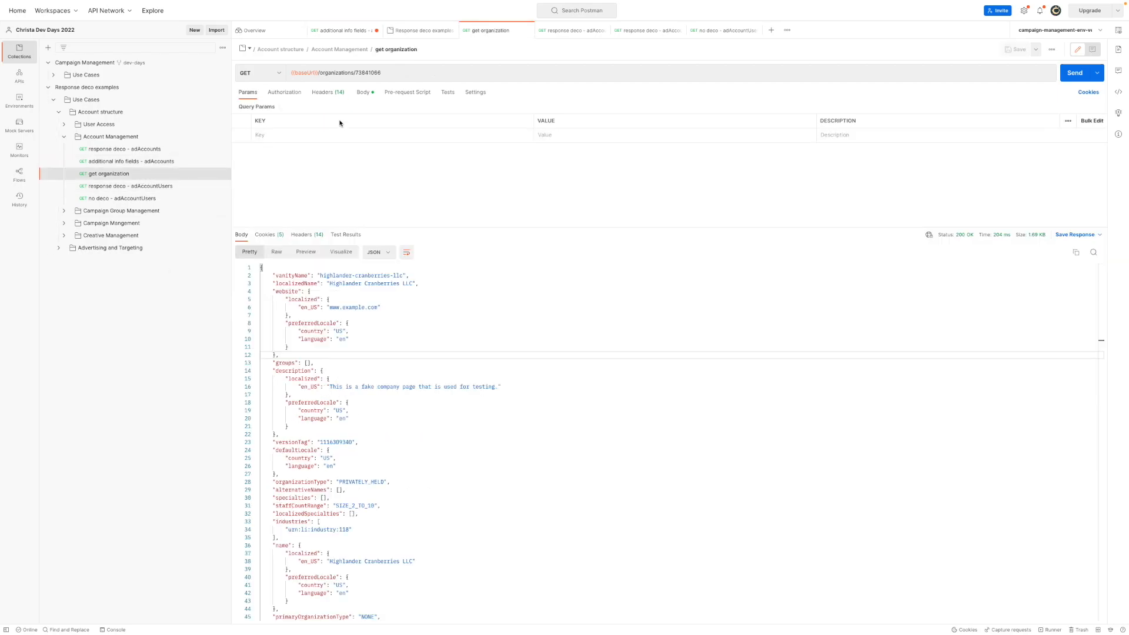
Mark organization id 73841066 in the URL and enlarge the response to show the full 51-line record.
double_click(368, 72)
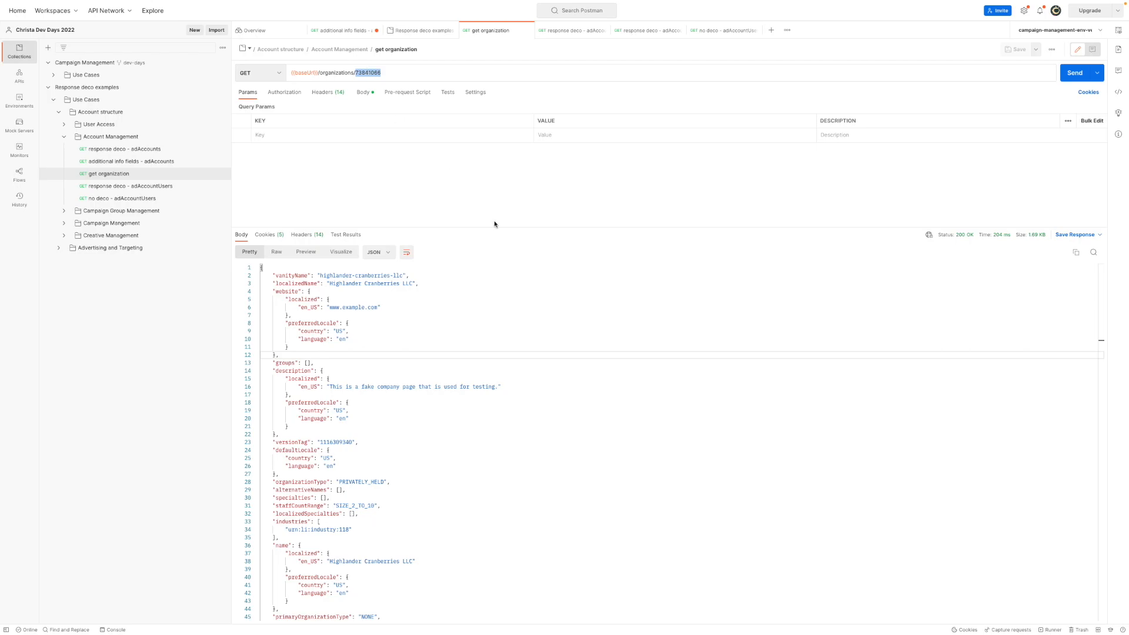
drag(495, 226, 495, 170)
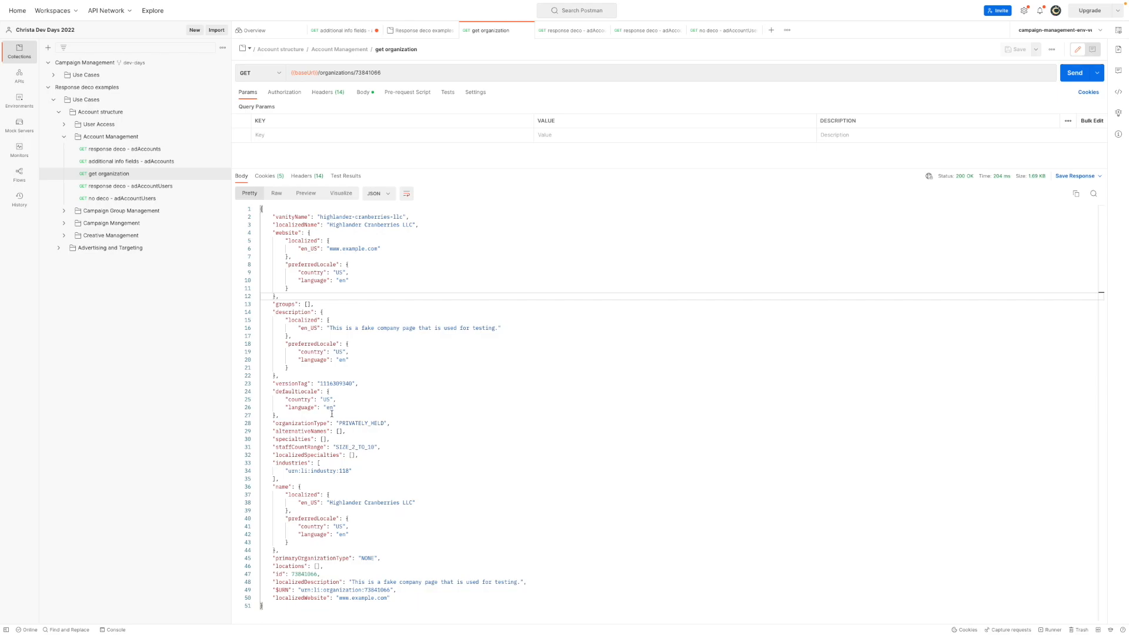
click(130, 186)
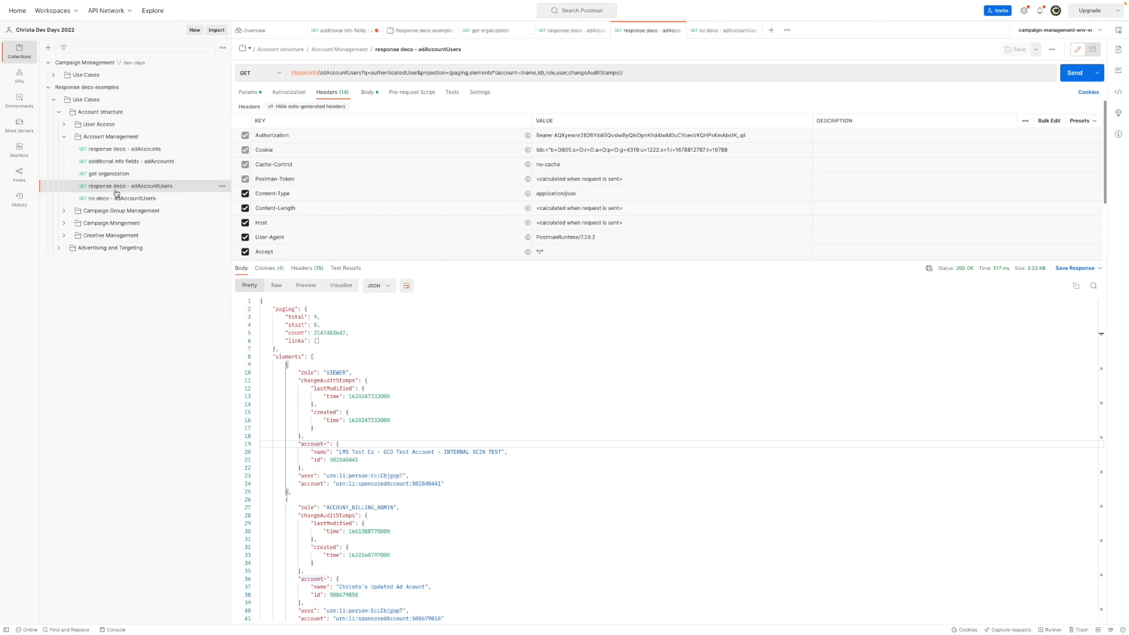
Examine the projection parameter and account~ decoration fields in the adAccountUsers URL.
click(357, 74)
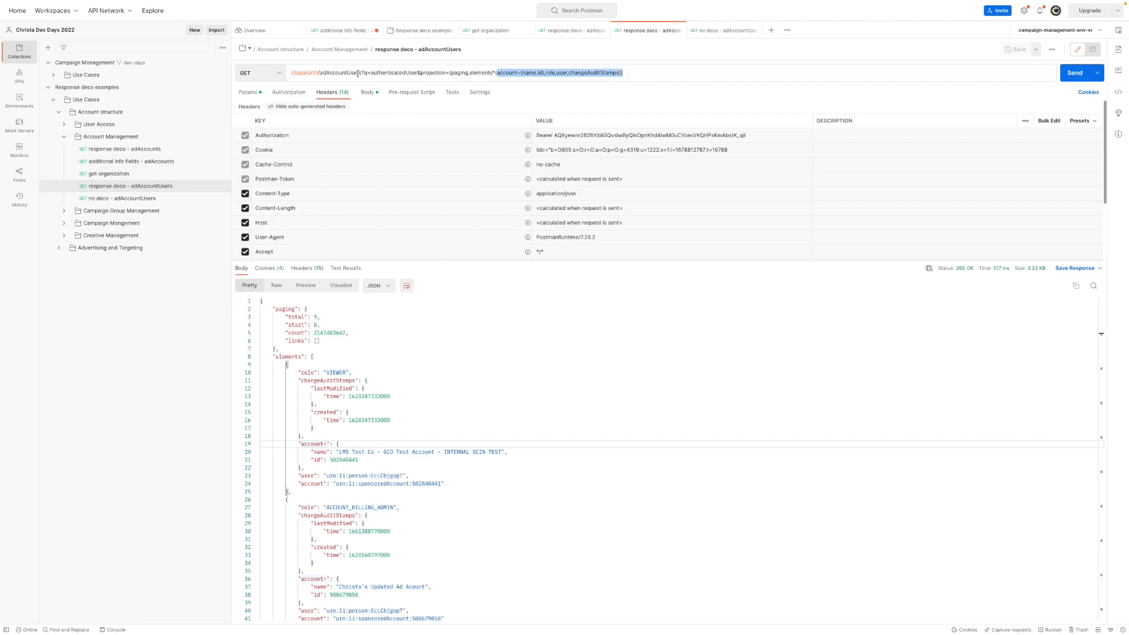
click(519, 73)
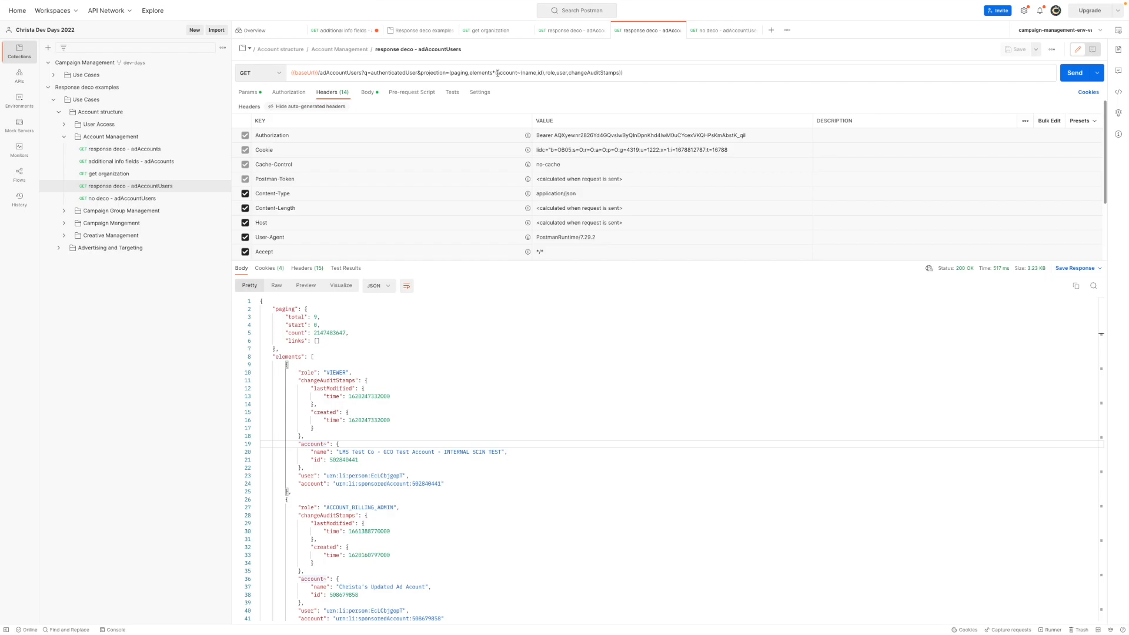
drag(497, 73, 620, 73)
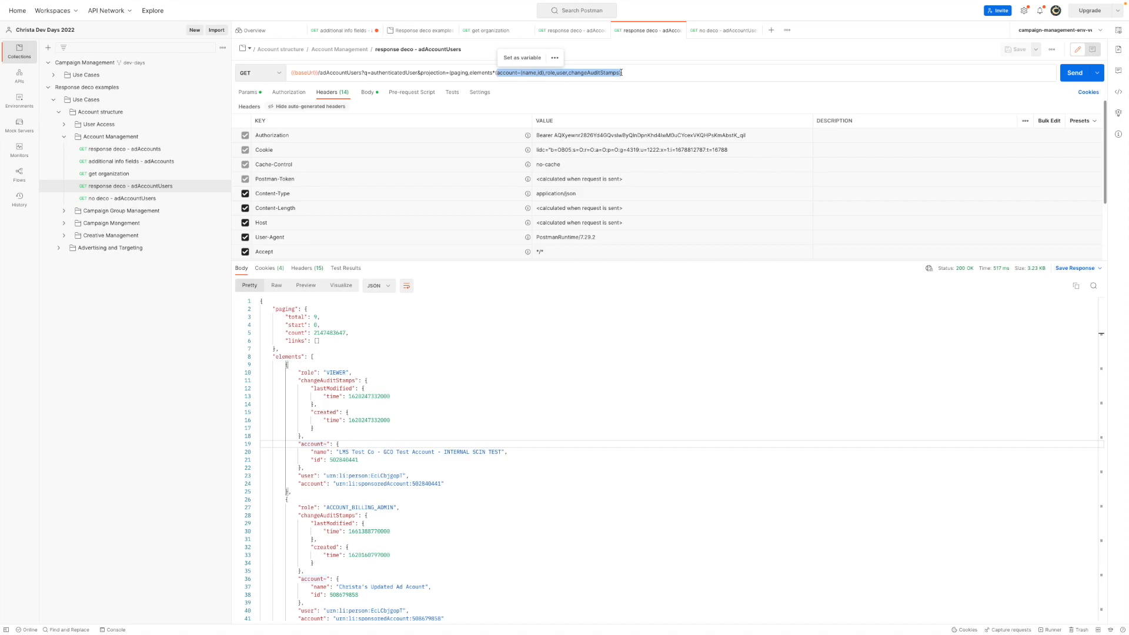
double_click(435, 72)
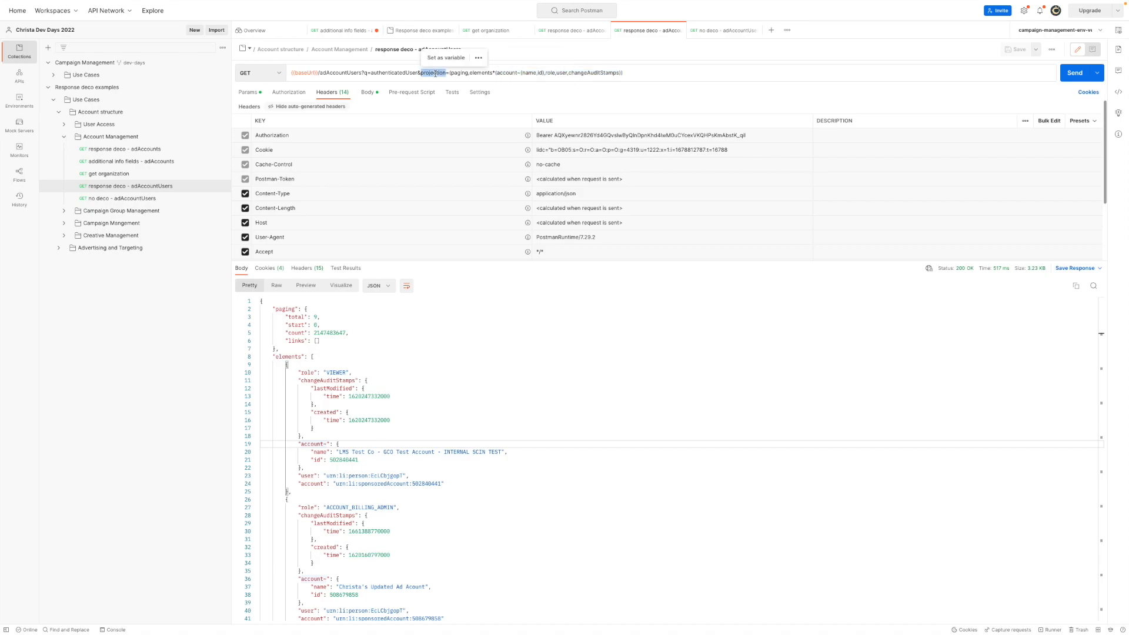
click(519, 72)
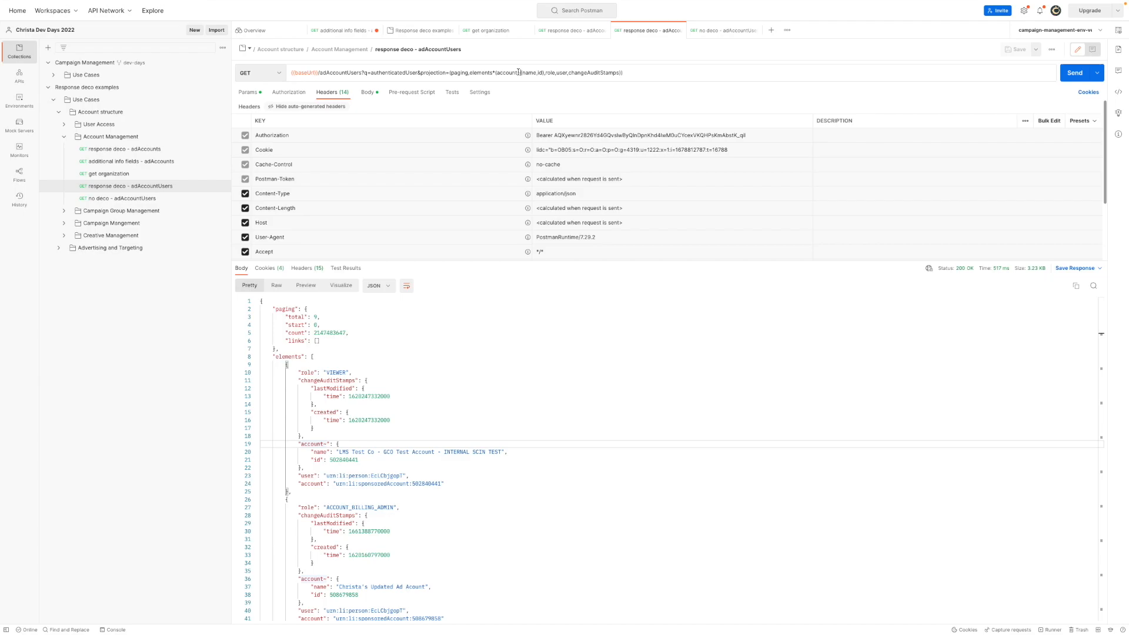
double_click(519, 72)
scroll(472, 353, down, 3)
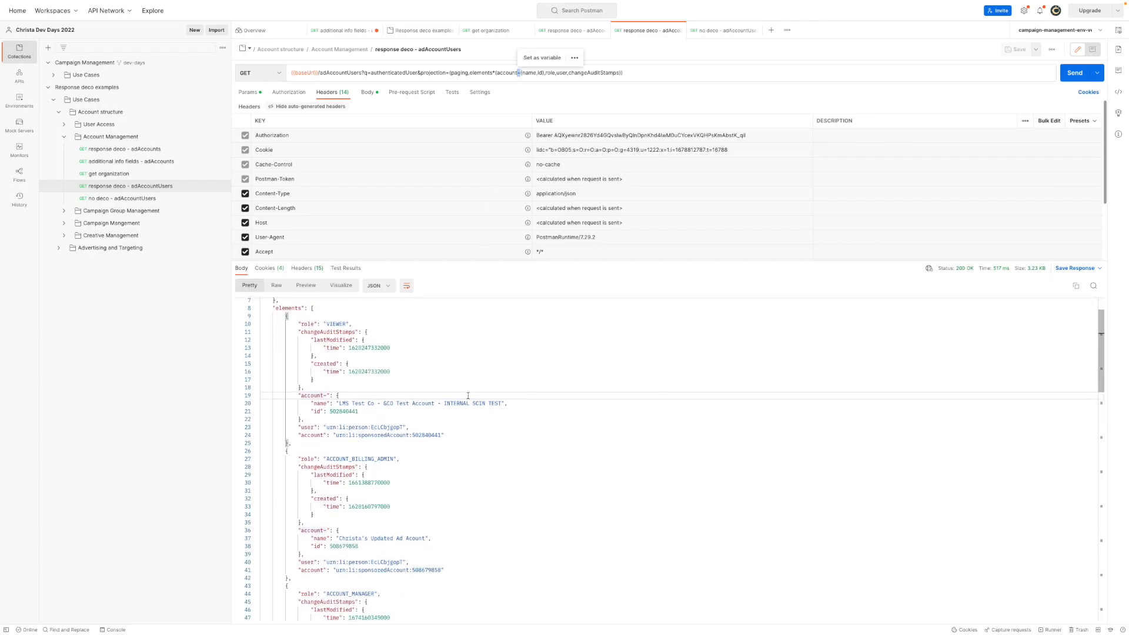
Highlight the decorated account~ block and the user field in the adAccountUsers response.
click(302, 324)
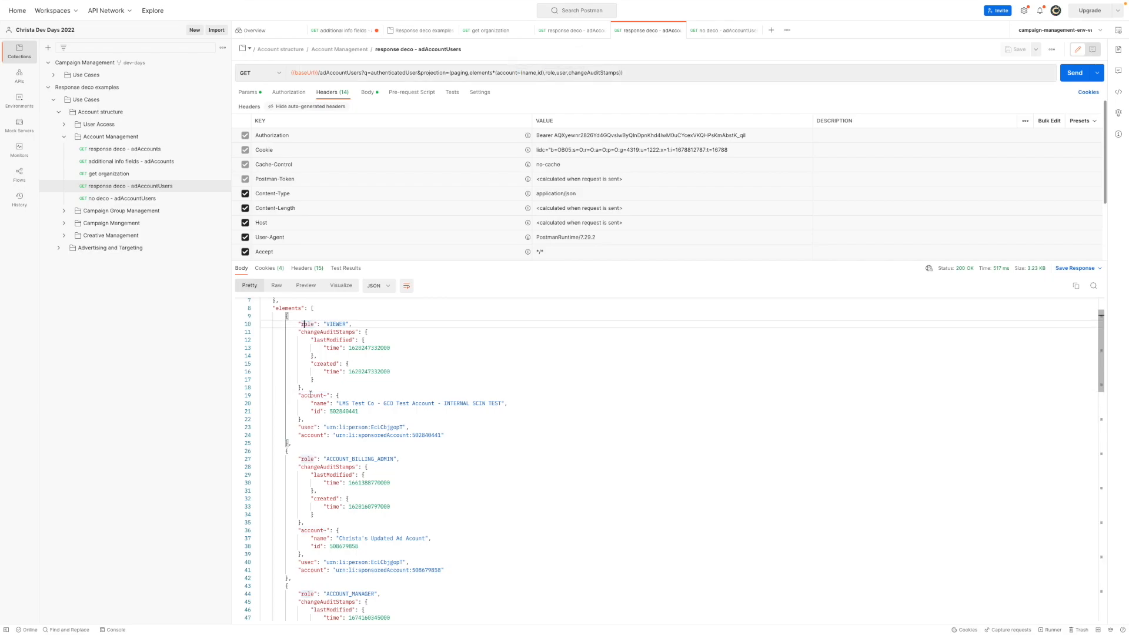
drag(299, 394, 304, 419)
click(311, 427)
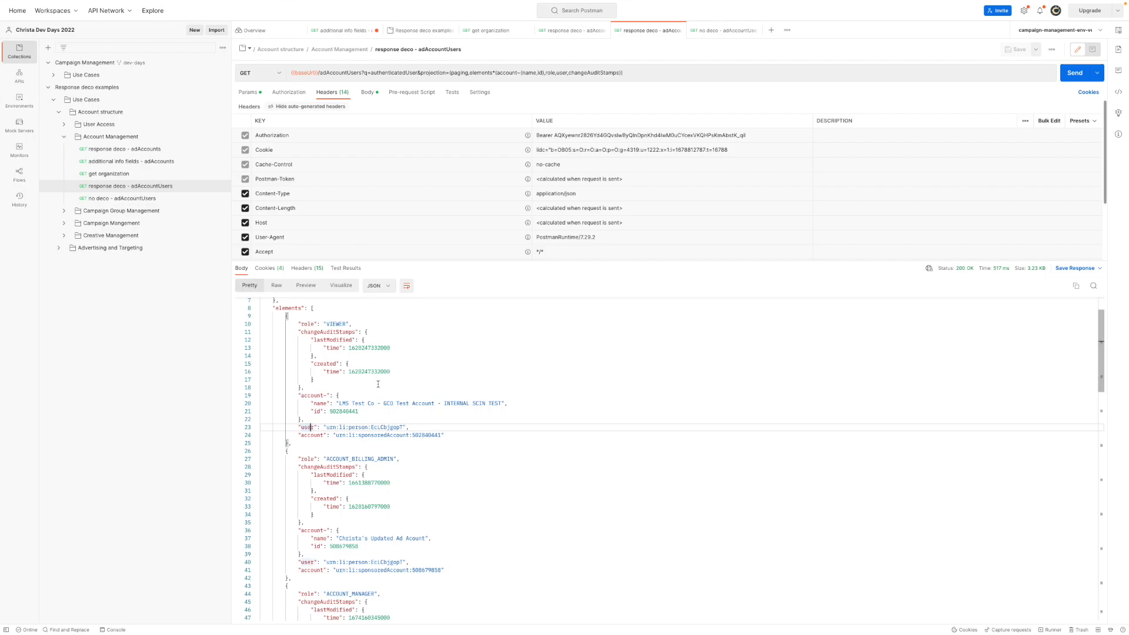
Show the no deco adAccountUsers response with its plain sponsoredAccount URN on line 20.
click(127, 199)
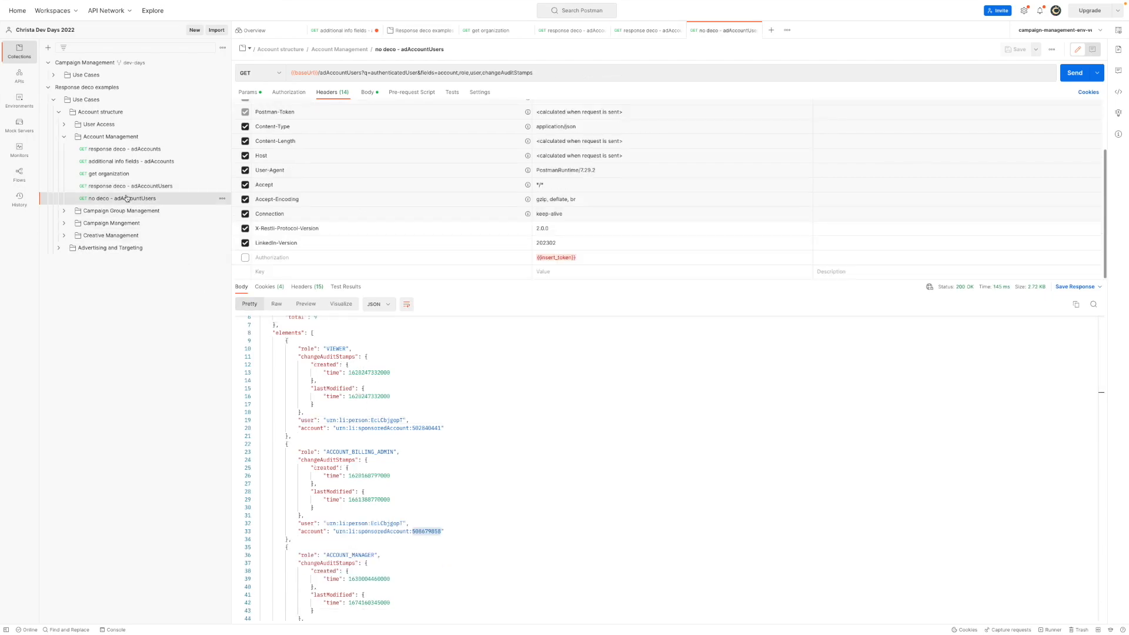
click(448, 72)
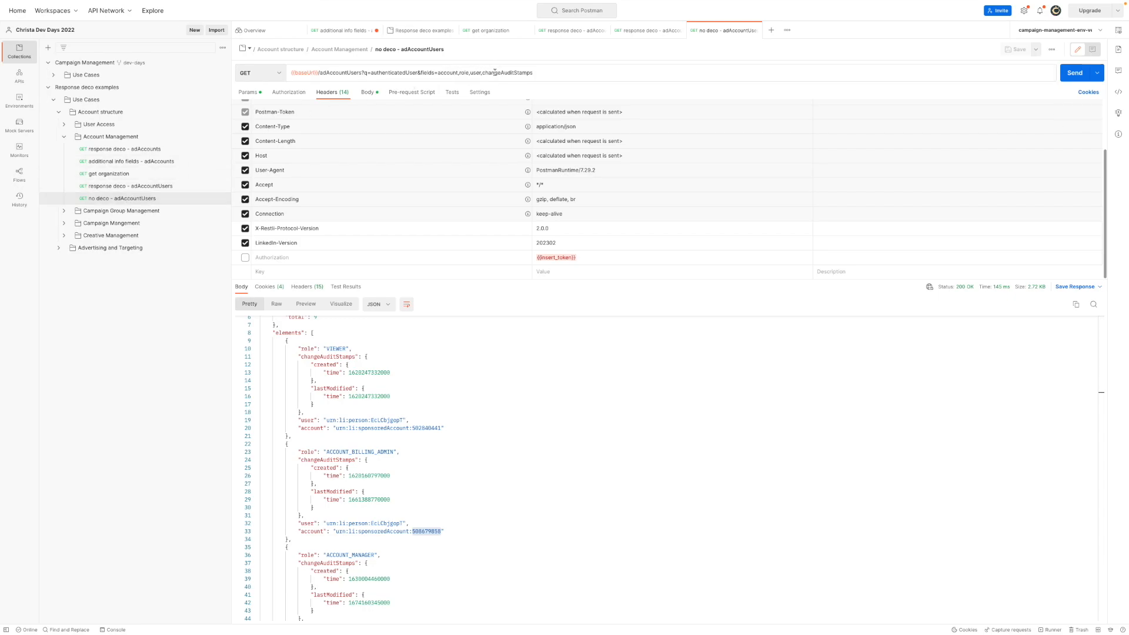
click(315, 430)
drag(298, 428, 447, 429)
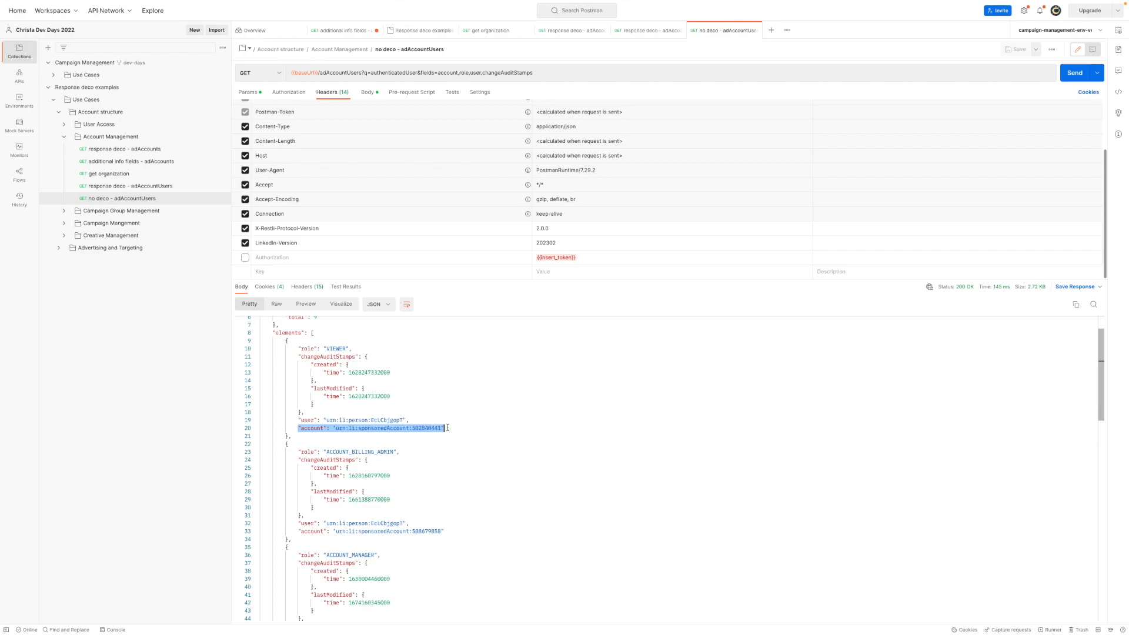
click(118, 161)
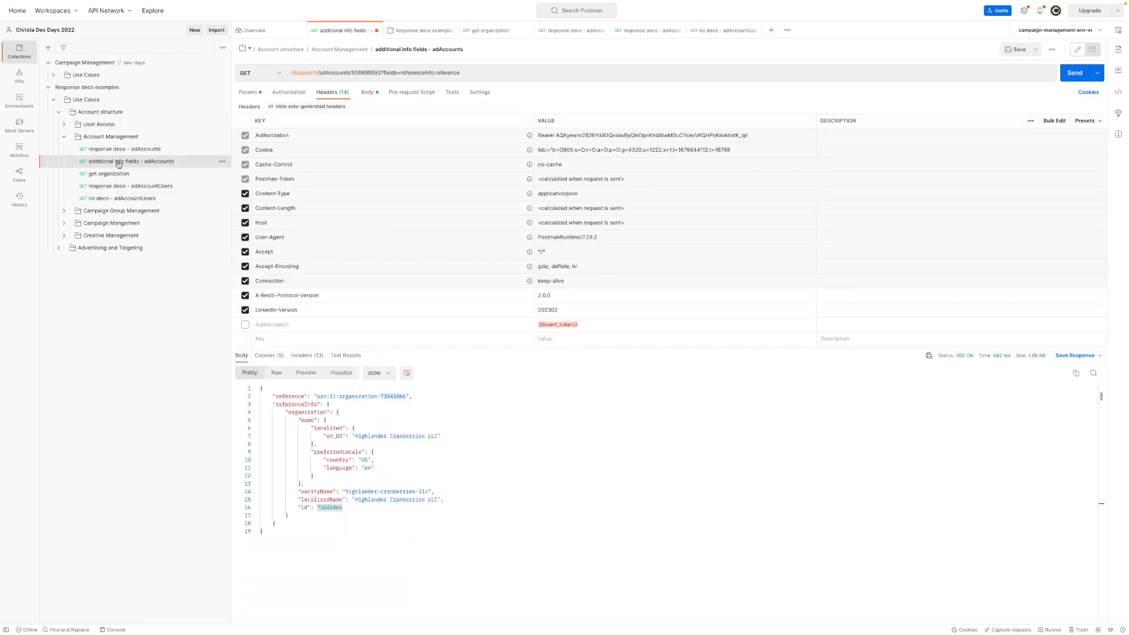
Pick out the ad account id 508695593 in the additional info fields adAccounts URL.
double_click(366, 73)
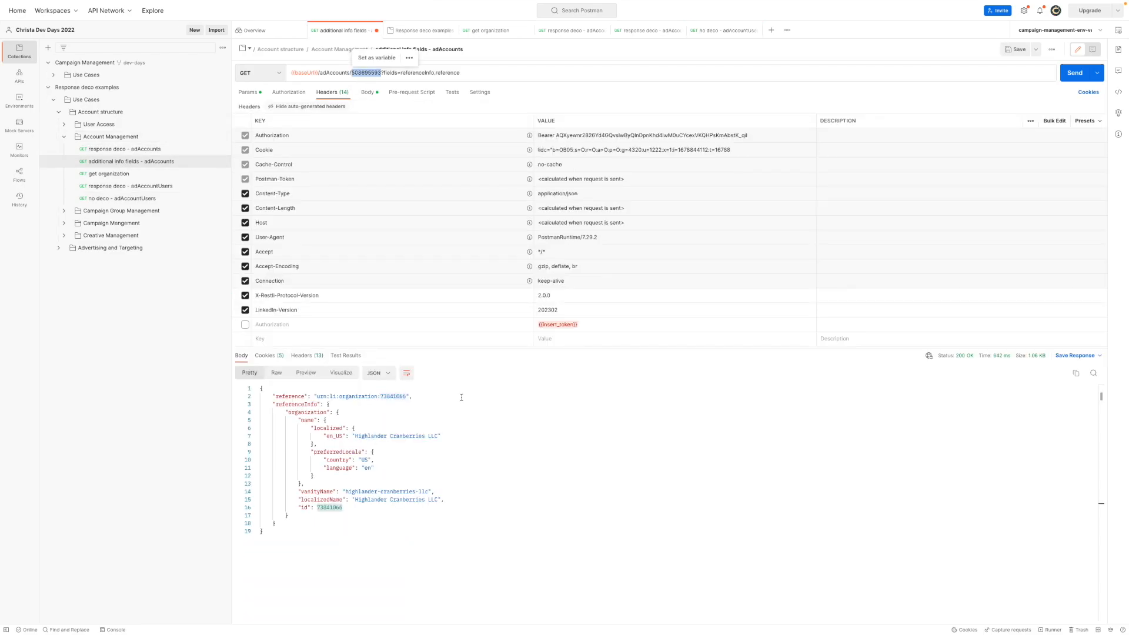